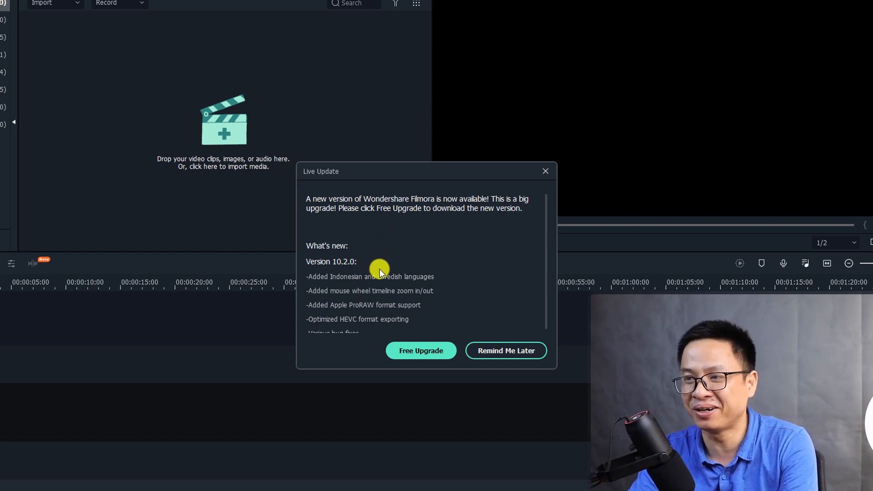
# Download and install the free upgrade to version 10.2.0, and create a new 16:9 (Widescreen) project
pyautogui.scroll(-1, 538, 261)
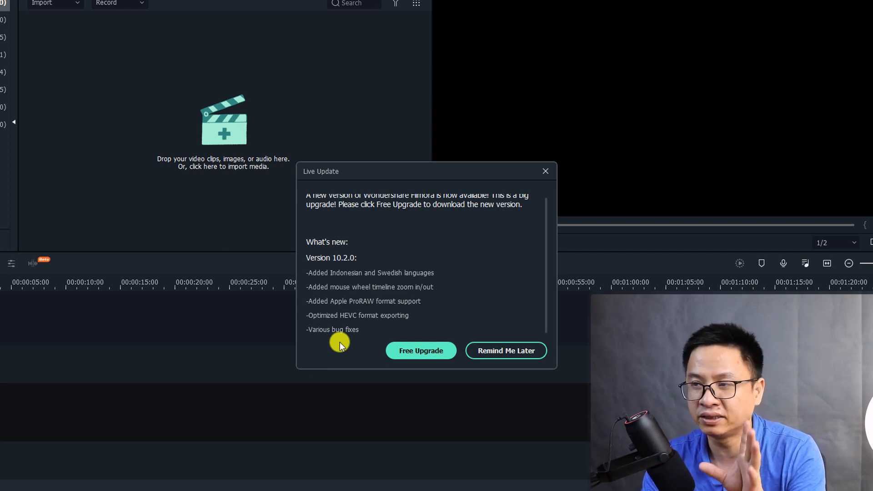
pyautogui.click(422, 352)
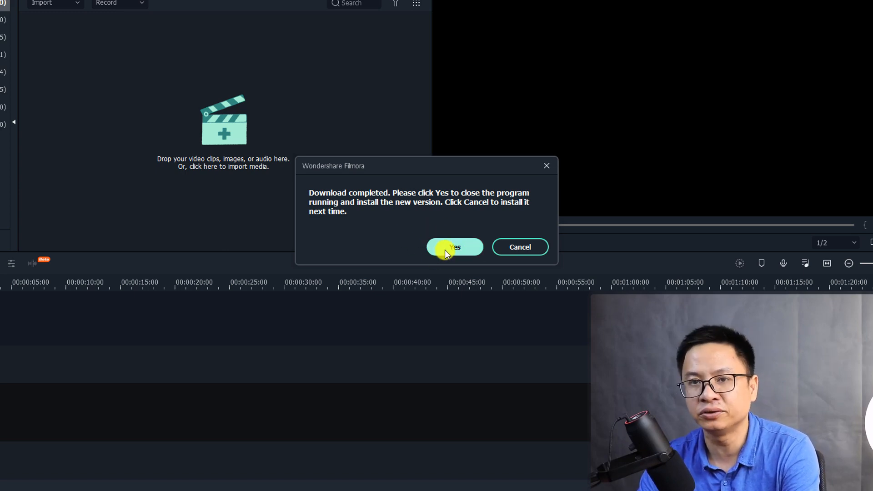
pyautogui.click(446, 249)
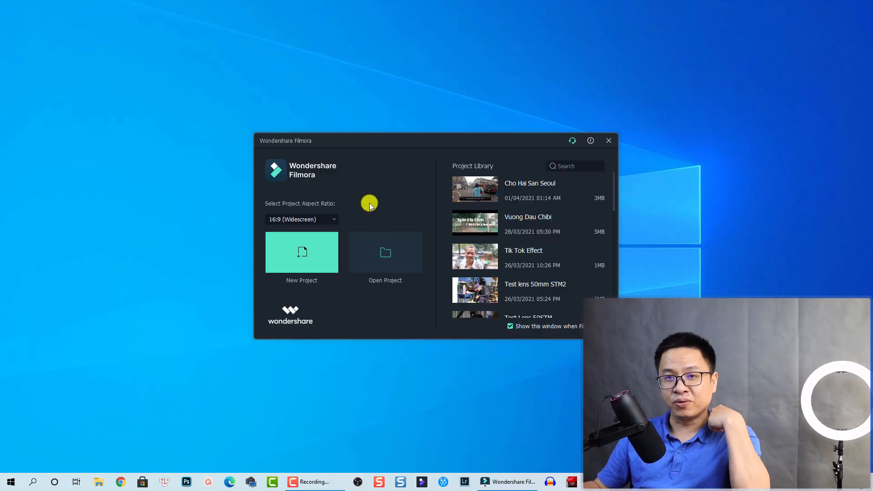
pyautogui.click(305, 247)
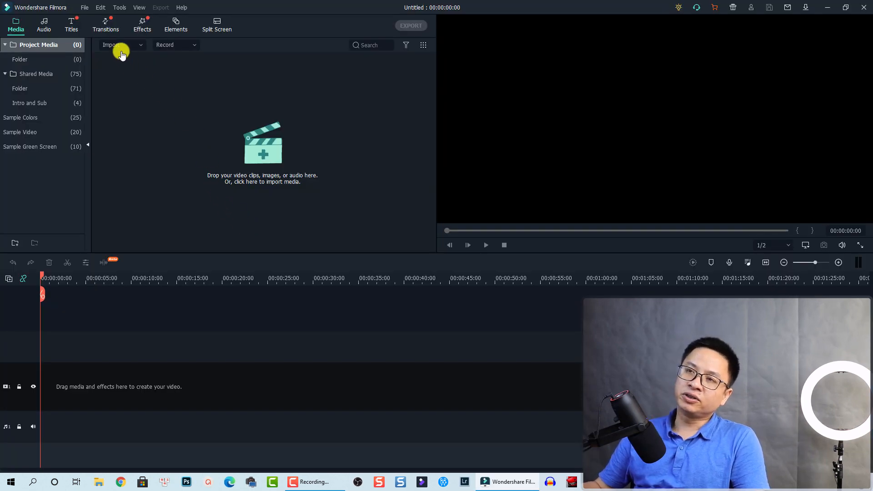
# Look through the interface languages offered in the general preferences, down to Indonesian and Swedish, keeping English (United States)
pyautogui.click(86, 8)
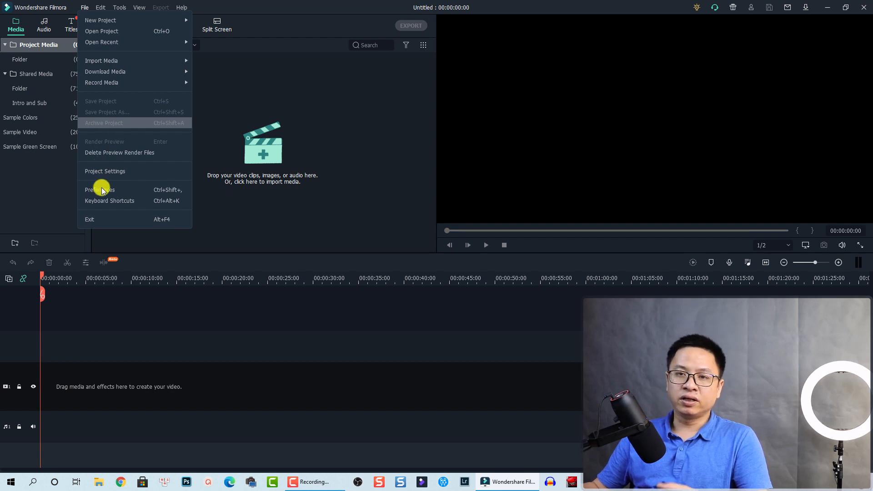
pyautogui.click(101, 190)
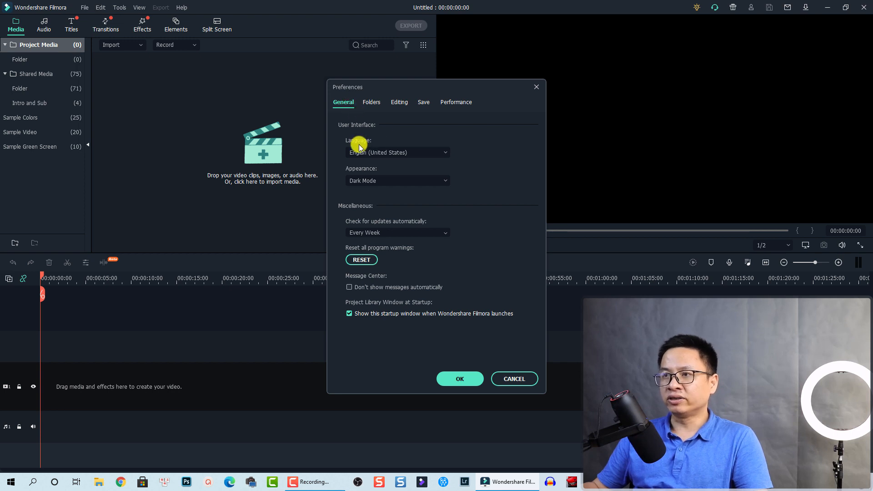
pyautogui.click(385, 152)
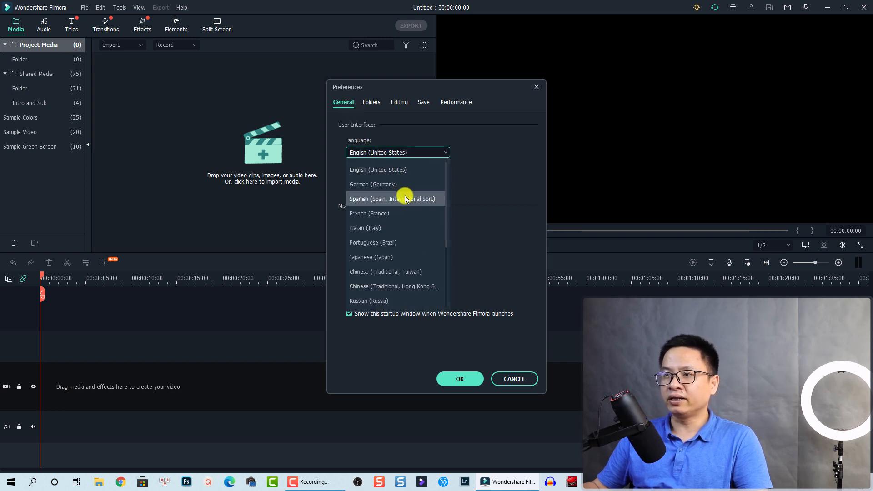
pyautogui.scroll(-2, 382, 282)
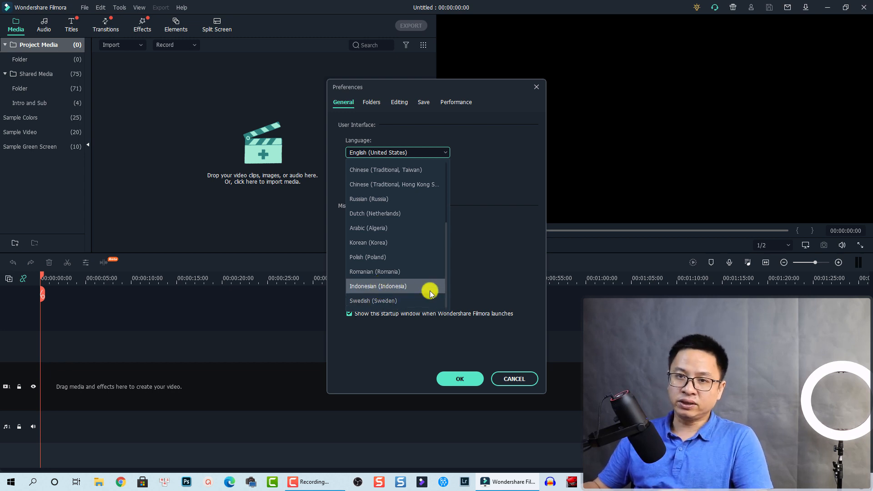
pyautogui.click(523, 285)
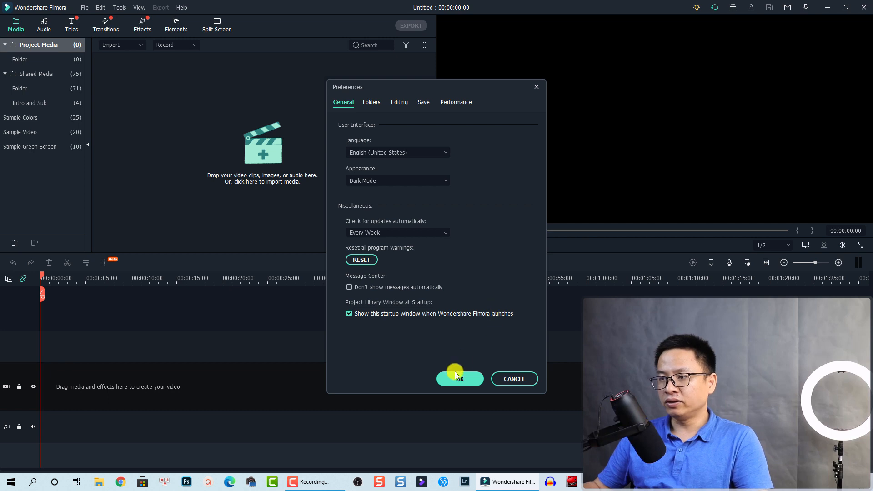
pyautogui.click(438, 378)
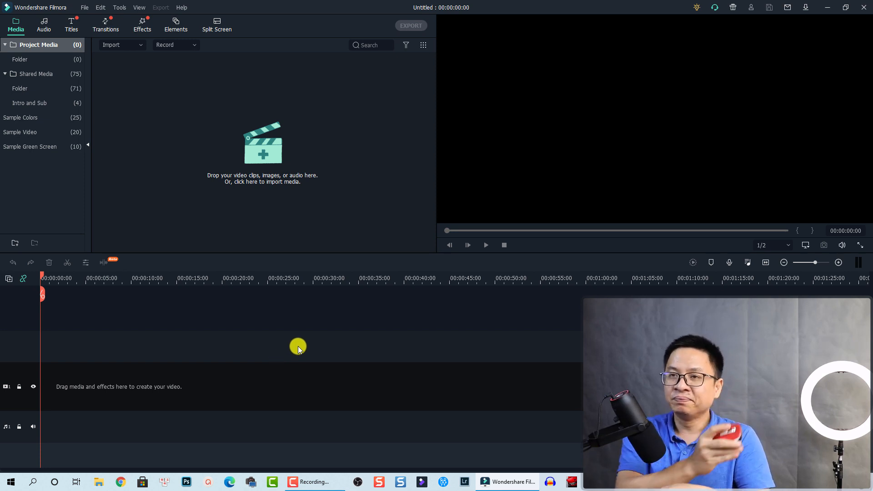
# Add the fourteen sample videos from Beach to Travel 06 to the first video track and set the track height to Normal
pyautogui.click(23, 131)
pyautogui.moveTo(273, 210); pyautogui.dragTo(152, 390)
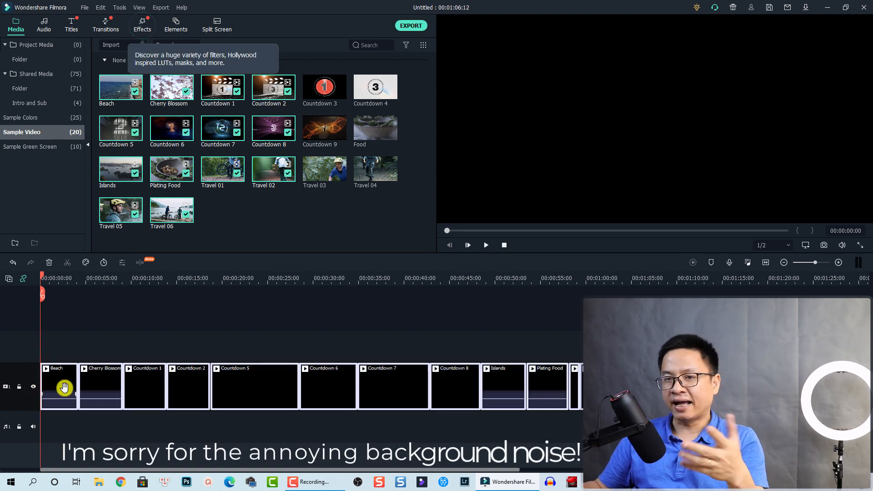
pyautogui.rightClick(23, 374)
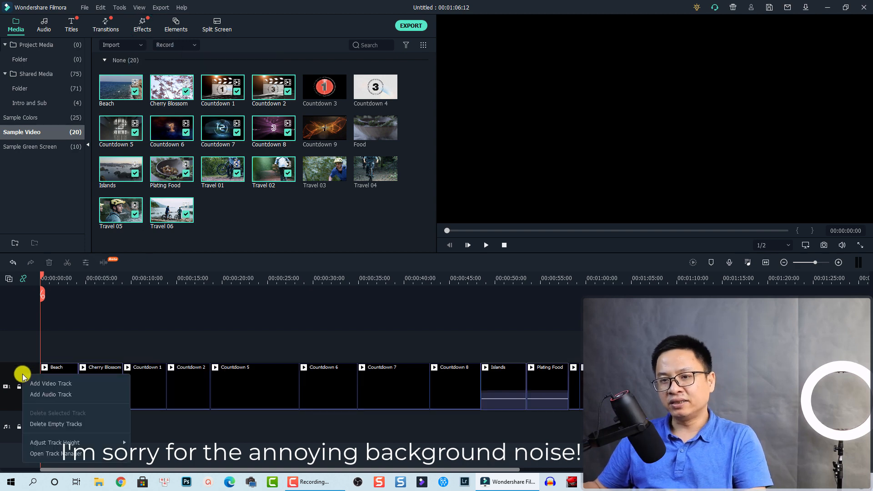
pyautogui.moveTo(63, 441)
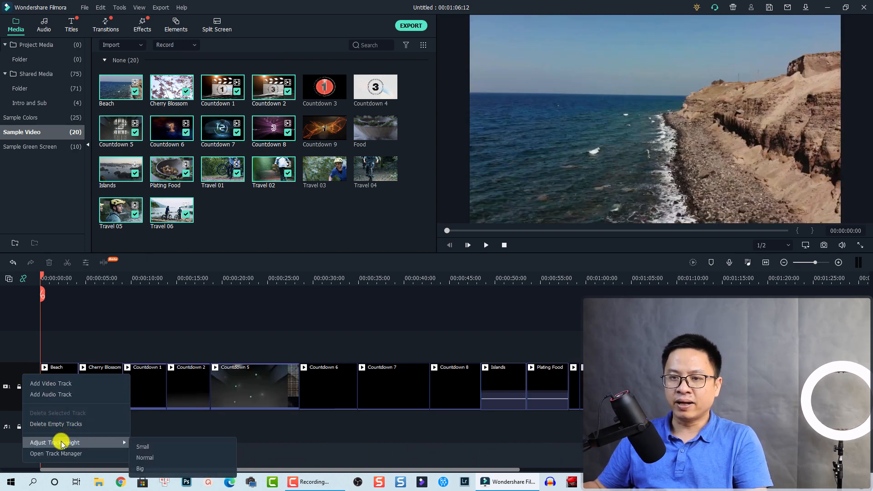
pyautogui.click(144, 456)
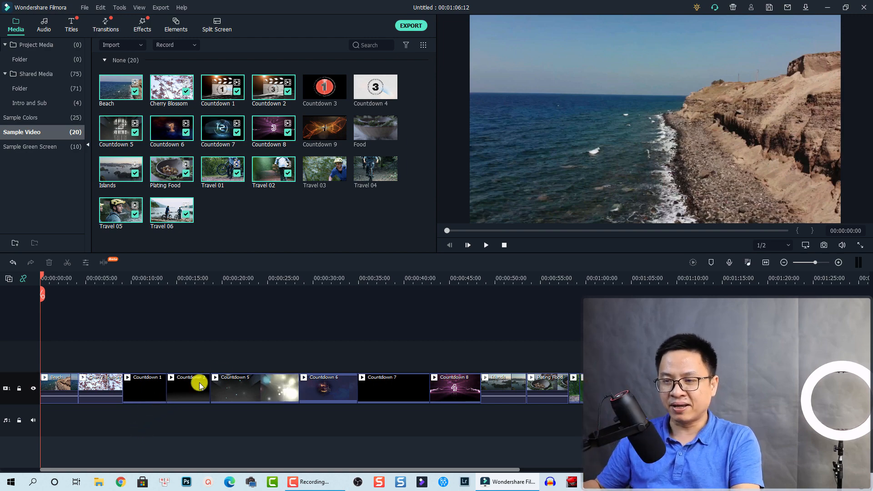
# Examine the timeline clips at different zoom levels, from the whole sequence down to individual frames
pyautogui.scroll(-5, 205, 381)
pyautogui.scroll(6, 111, 387)
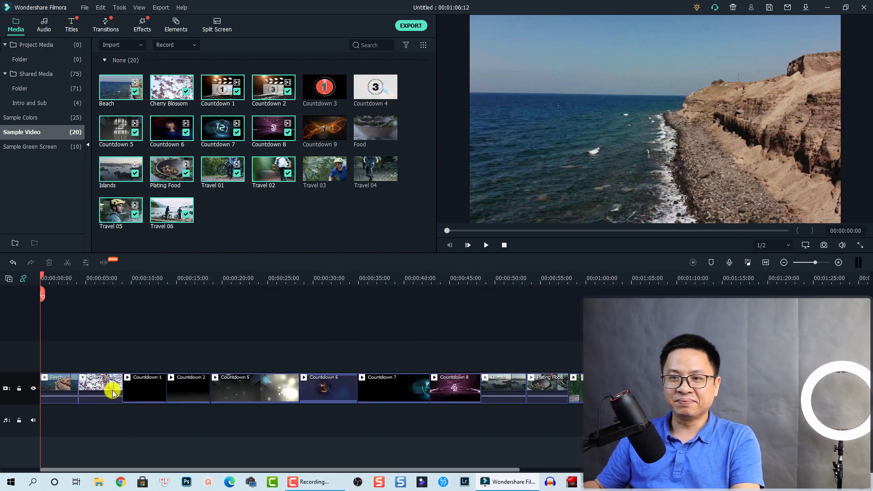
pyautogui.scroll(-3, 155, 387)
pyautogui.scroll(3, 155, 387)
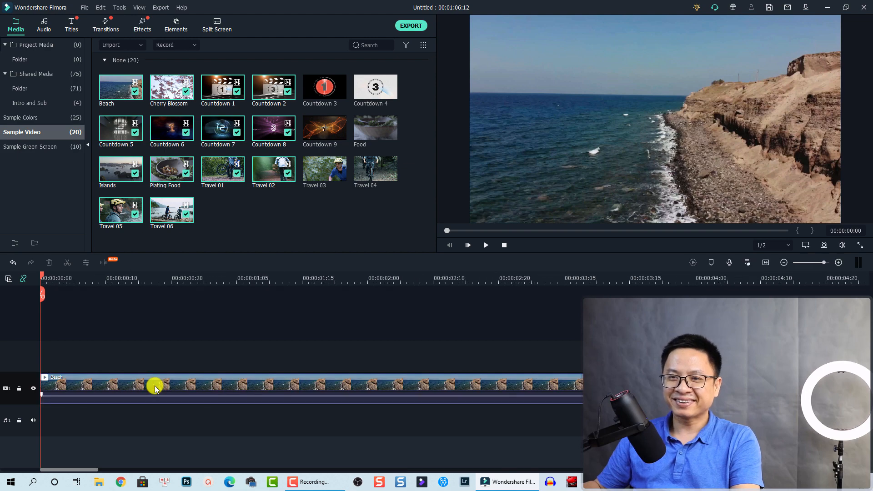
pyautogui.scroll(-5, 155, 387)
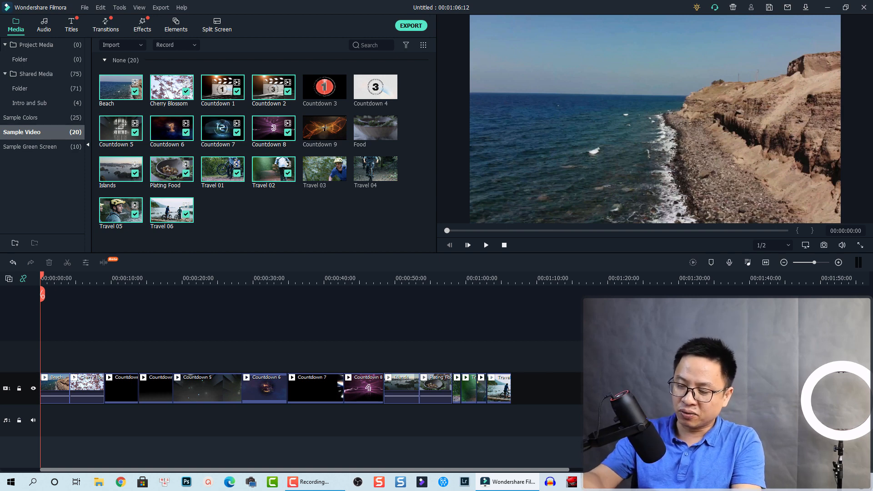
pyautogui.hotkey('ctrl', '-')
pyautogui.hotkey('ctrl', '-')
pyautogui.hotkey('ctrl', '-')
pyautogui.hotkey('ctrl', '-')
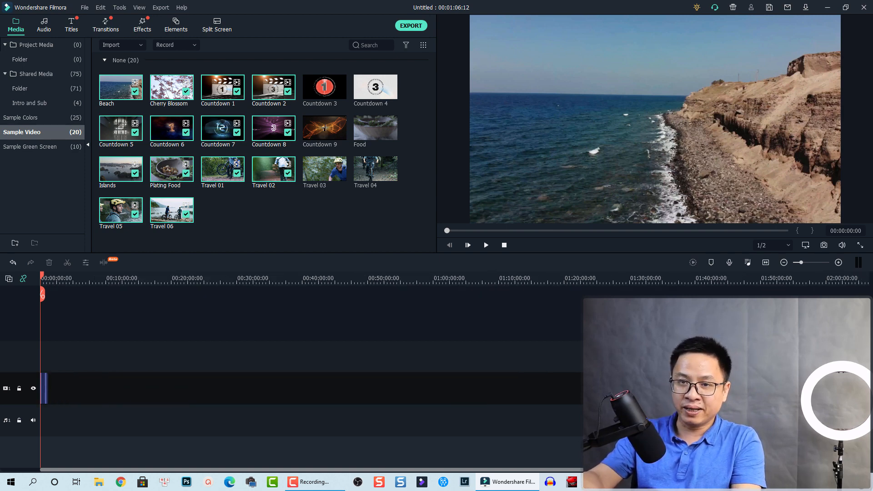
pyautogui.hotkey('ctrl', '=')
pyautogui.hotkey('ctrl', '=')
pyautogui.hotkey('ctrl', '=')
pyautogui.hotkey('ctrl', '=')
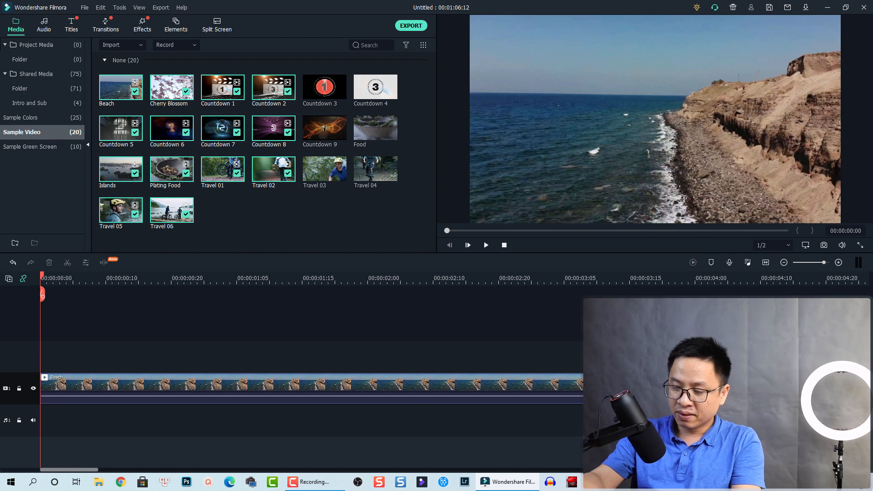
pyautogui.hotkey('ctrl', '-')
pyautogui.hotkey('ctrl', '-')
pyautogui.hotkey('ctrl', '-')
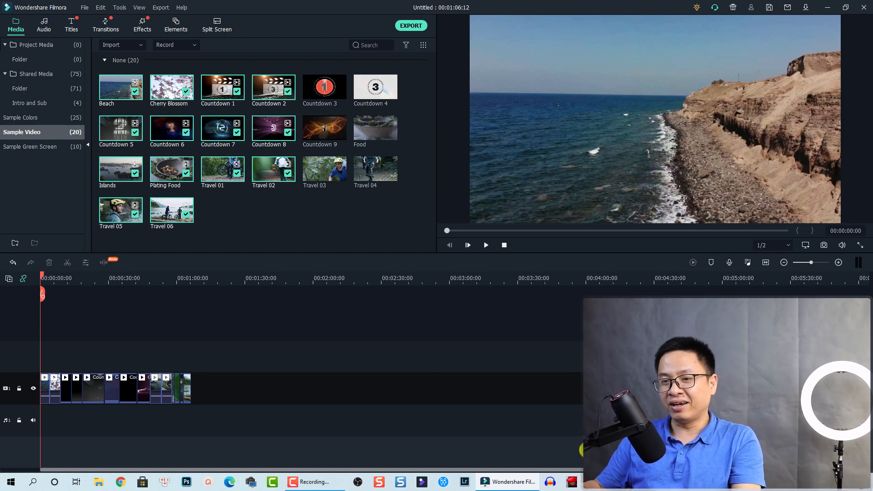
pyautogui.hotkey('ctrl', '=')
pyautogui.hotkey('ctrl', '=')
pyautogui.hotkey('ctrl', '=')
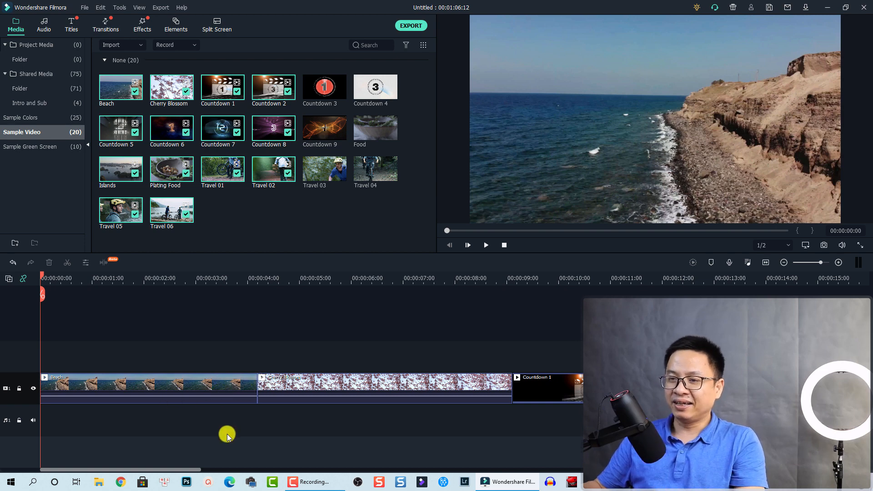
pyautogui.scroll(-5, 220, 413)
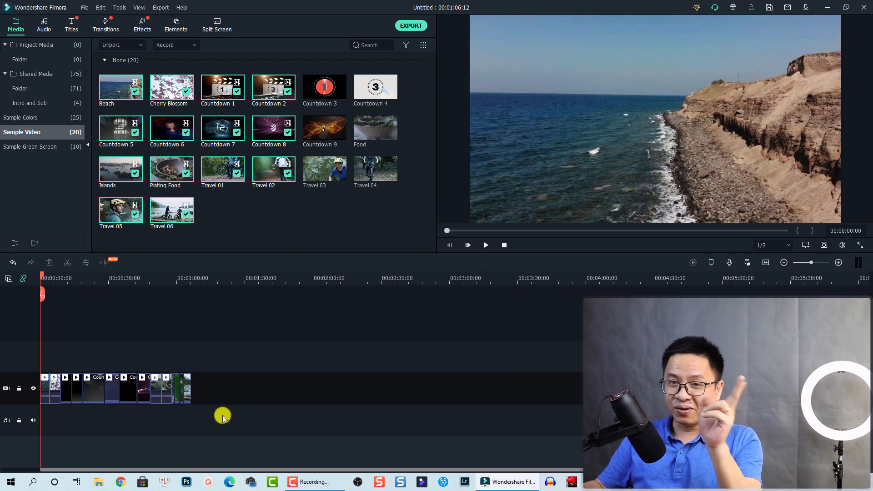
pyautogui.scroll(2, 160, 388)
pyautogui.scroll(2, 169, 394)
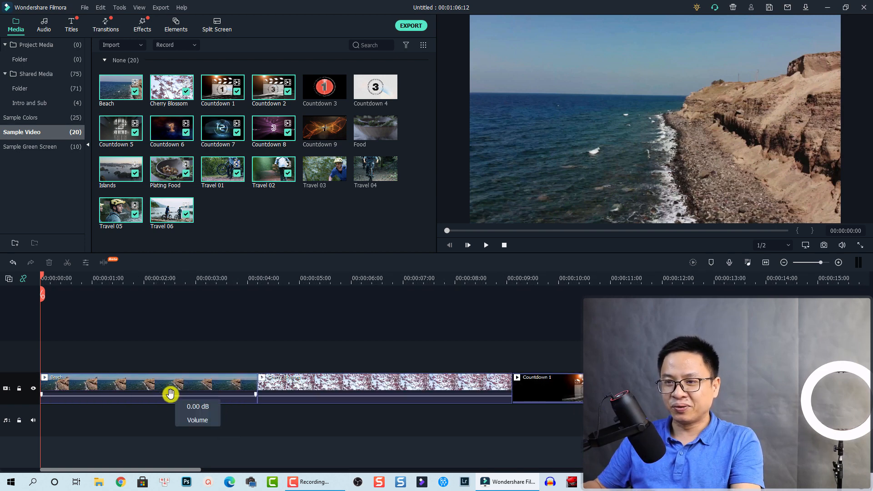
pyautogui.scroll(-5, 171, 396)
pyautogui.scroll(4, 170, 395)
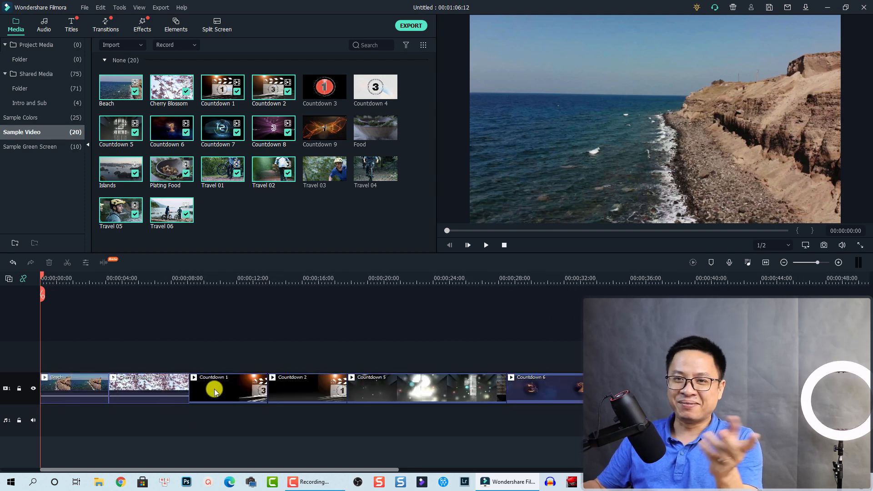
pyautogui.scroll(-5, 215, 391)
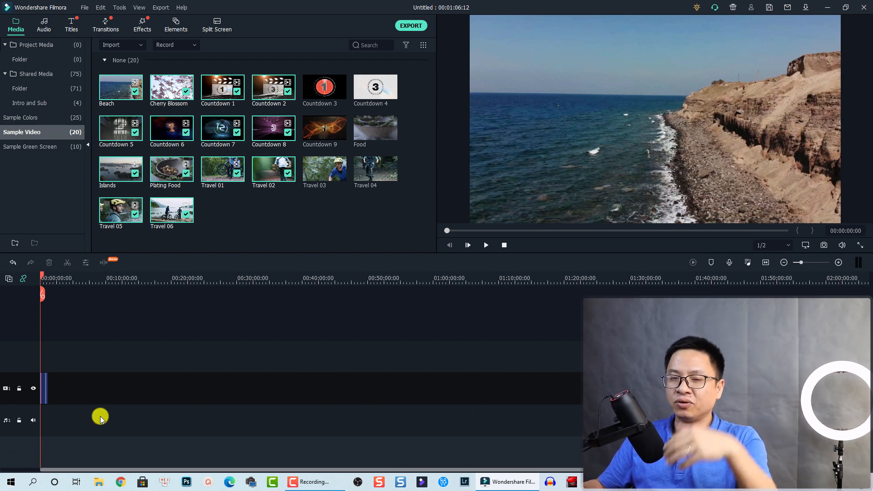
# Move Beach and Cherry Blossom to a second video track at about 11 seconds, and Countdown 5 and Countdown 6 to a third track above
pyautogui.scroll(-1, 56, 400)
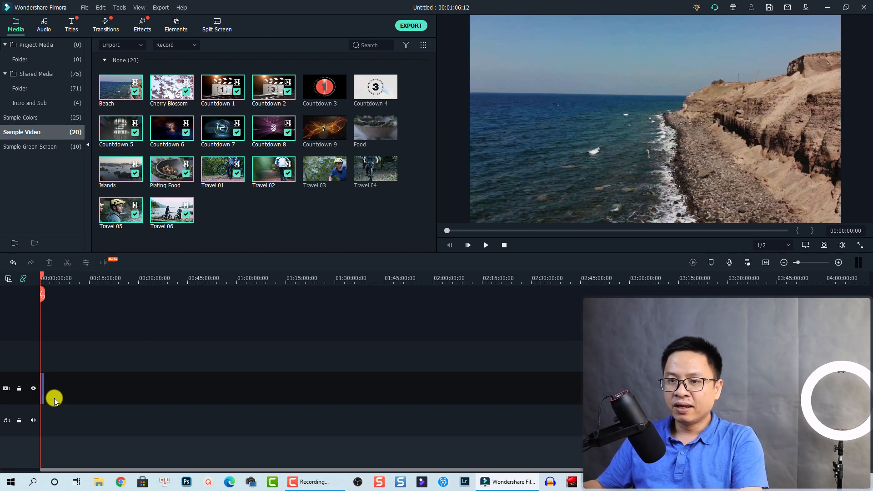
pyautogui.scroll(4, 54, 400)
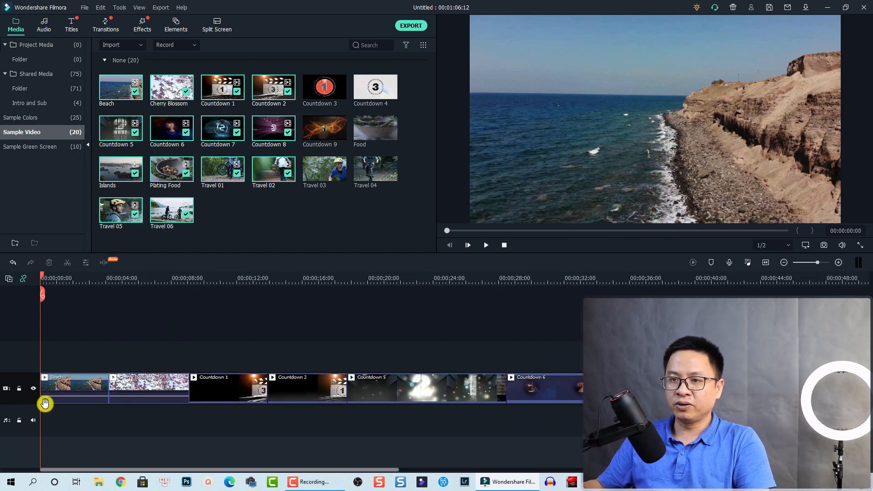
pyautogui.moveTo(151, 371); pyautogui.dragTo(259, 349)
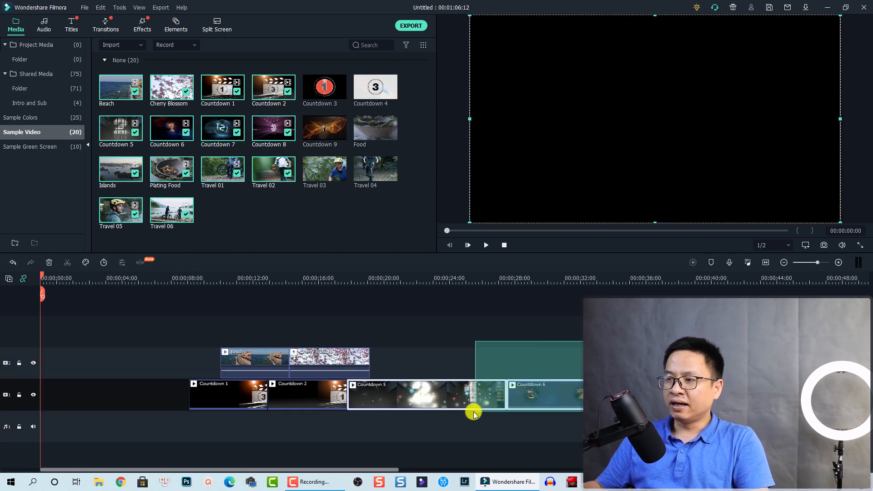
pyautogui.moveTo(474, 413); pyautogui.dragTo(294, 300)
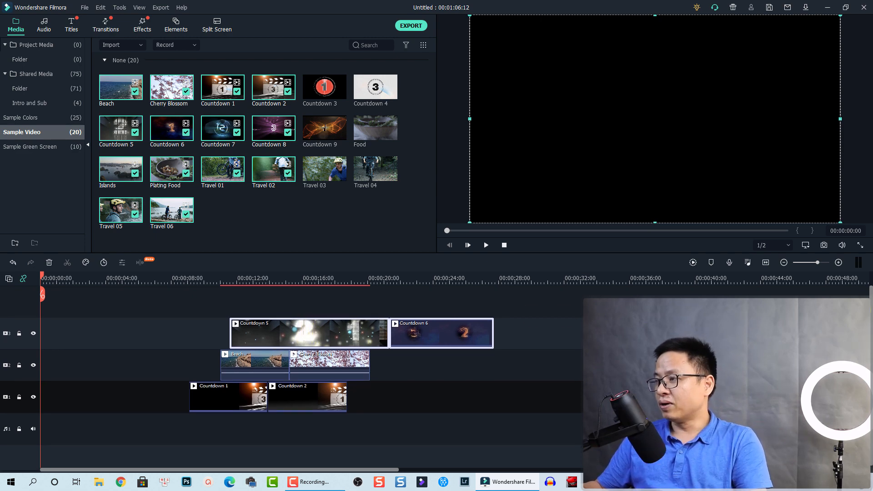
pyautogui.moveTo(870, 321); pyautogui.dragTo(871, 323)
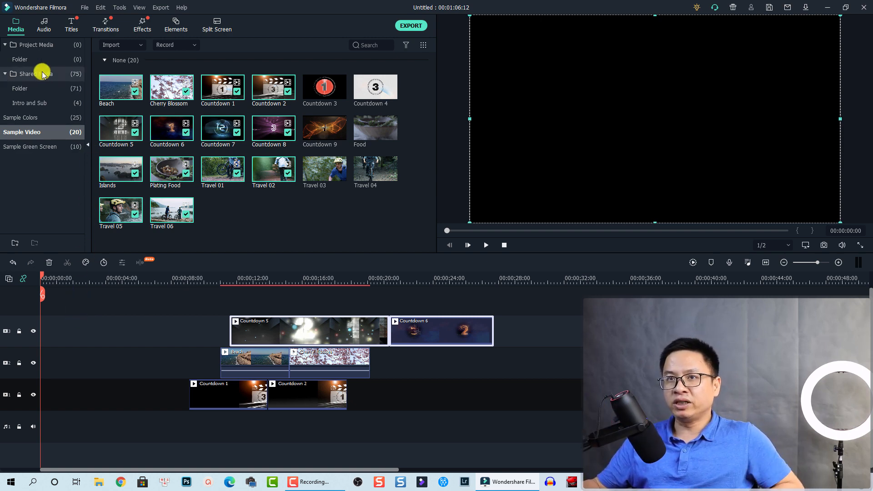
# Import all clips from the GoPro 7 folder "13-03-2021 Xe Bus 2 Tang" on Extreme SSD (F:) into the project media folder
pyautogui.click(23, 59)
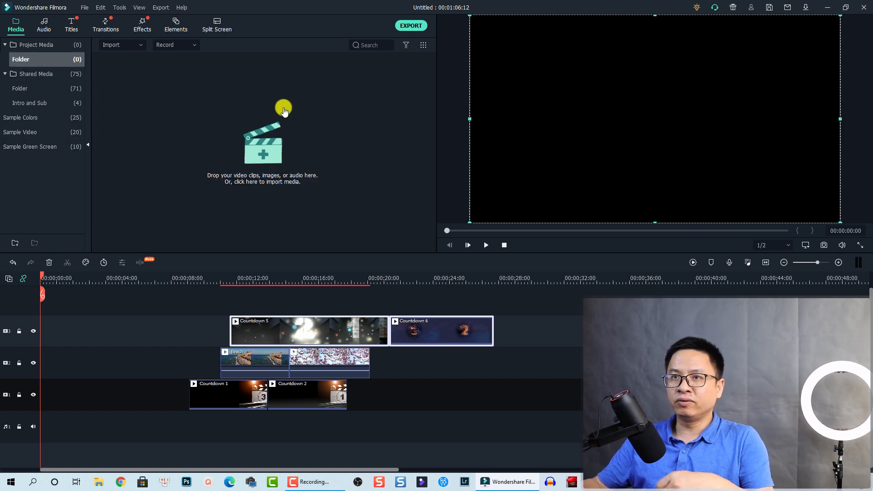
pyautogui.click(257, 164)
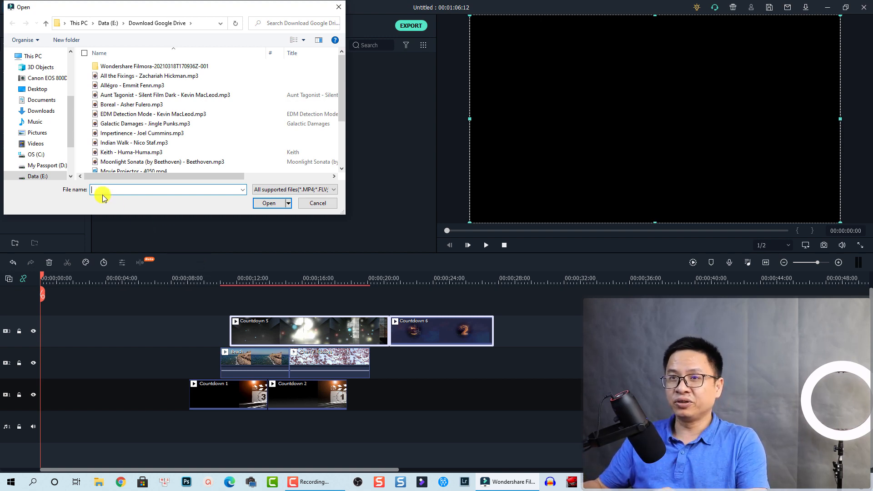
pyautogui.scroll(-2, 39, 164)
pyautogui.click(38, 162)
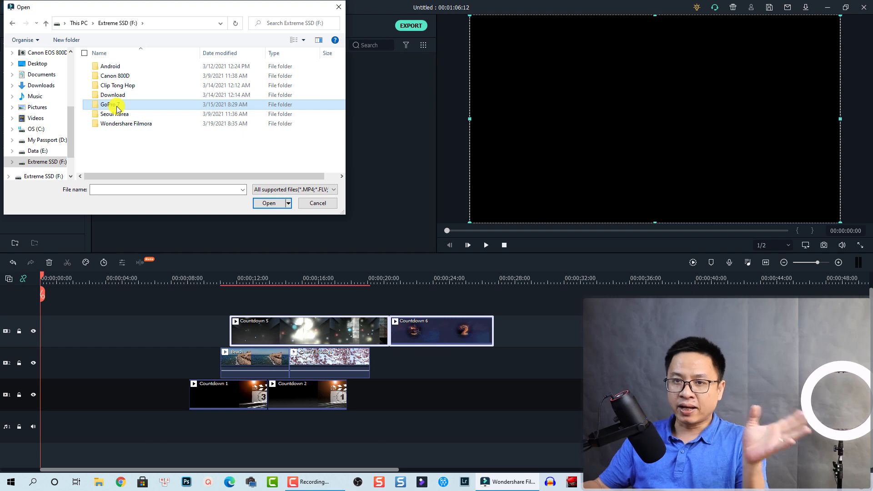
pyautogui.doubleClick(113, 105)
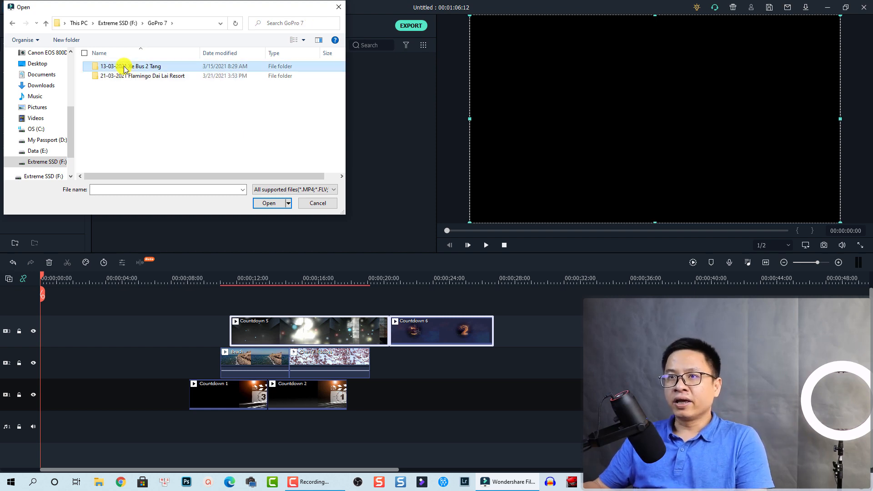
pyautogui.doubleClick(120, 66)
pyautogui.scroll(-3, 173, 112)
pyautogui.click(171, 106)
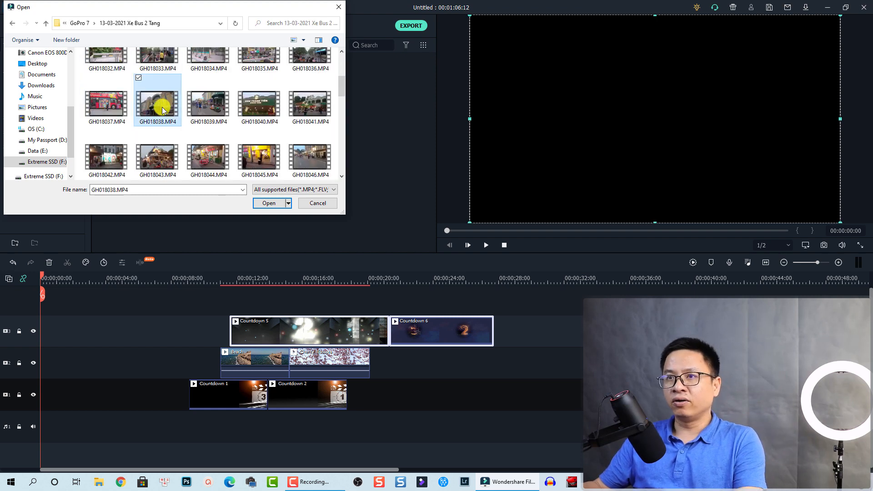
pyautogui.hotkey('ctrl', 'a')
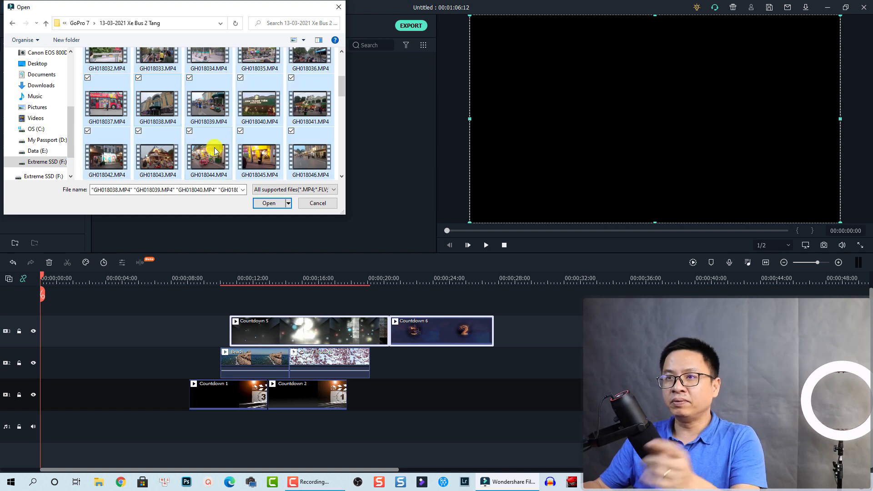
pyautogui.click(266, 202)
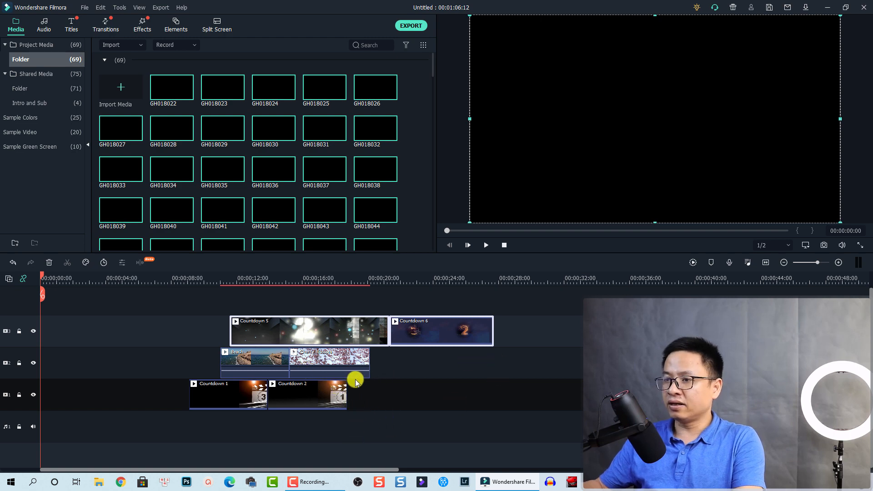
# Delete every clip from the timeline and create proxy files for all the imported GoPro clips
pyautogui.hotkey('ctrl', 'a')
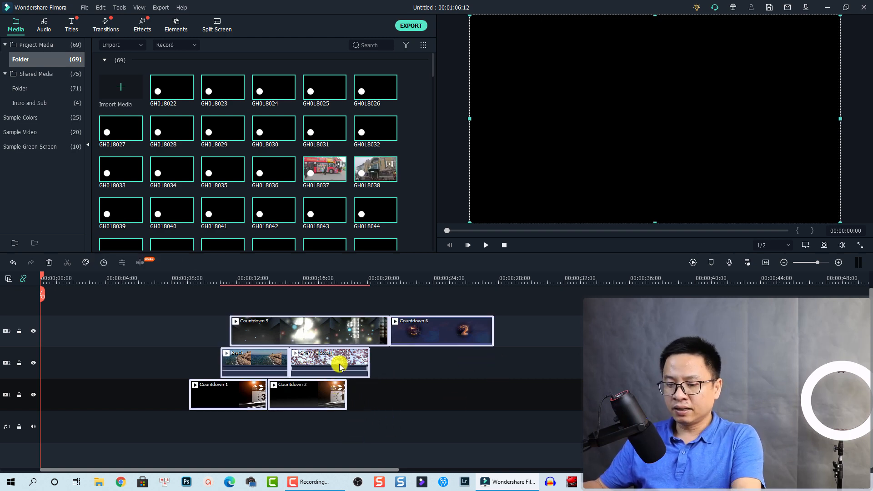
pyautogui.press('Delete')
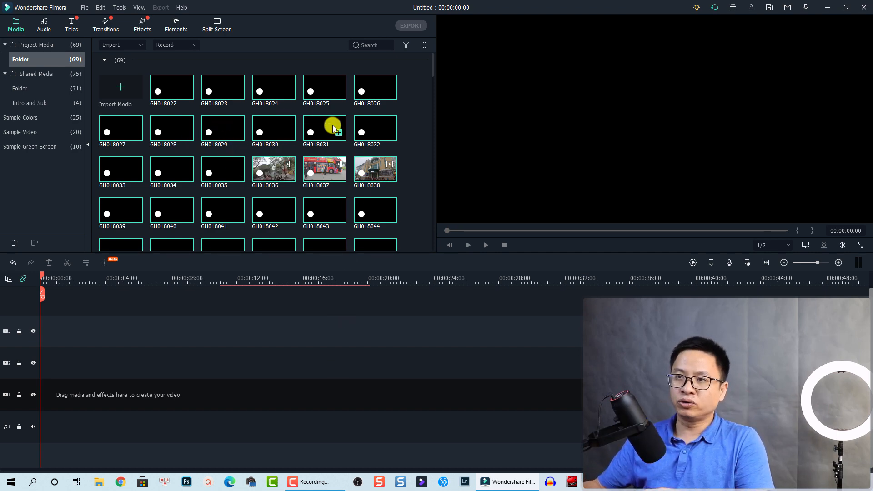
pyautogui.rightClick(261, 132)
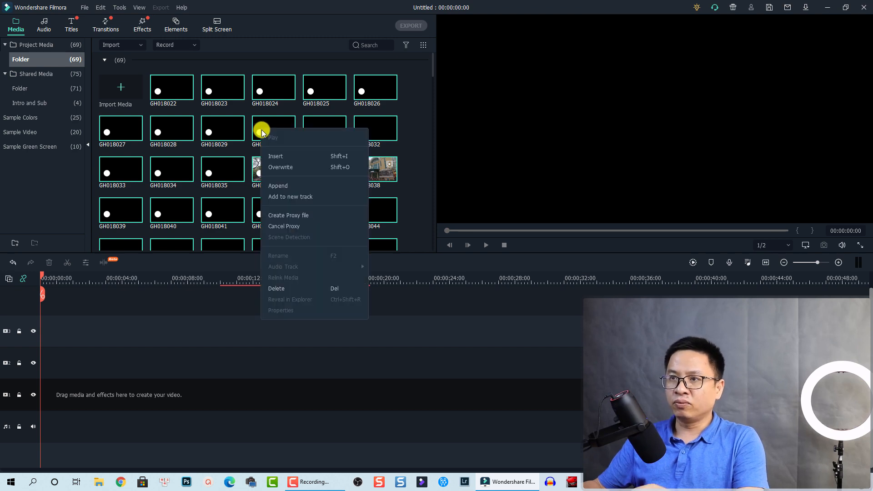
pyautogui.click(282, 216)
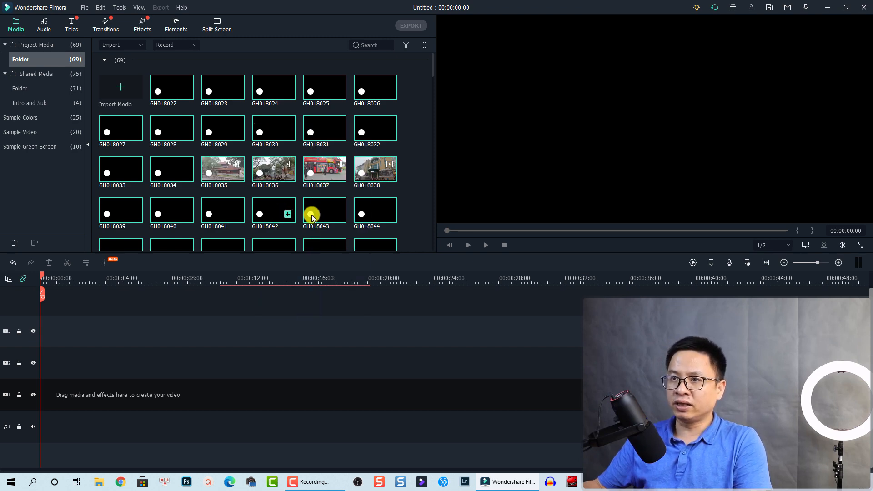
pyautogui.rightClick(276, 173)
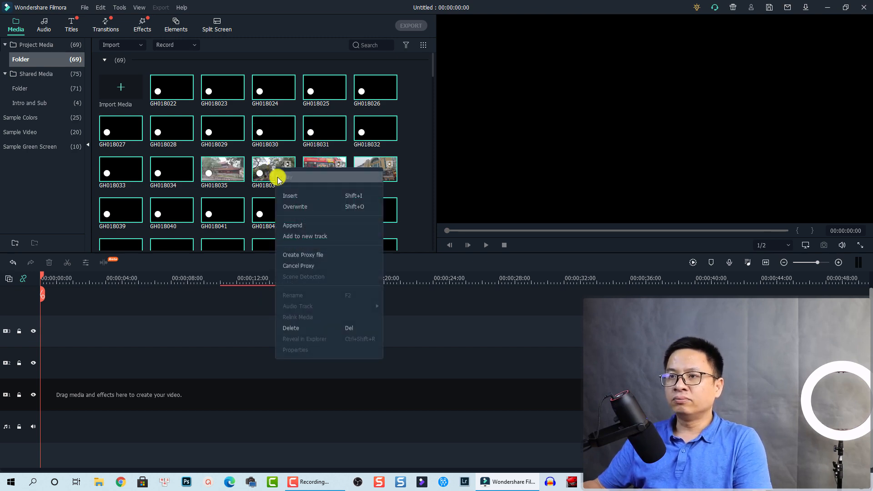
pyautogui.click(293, 255)
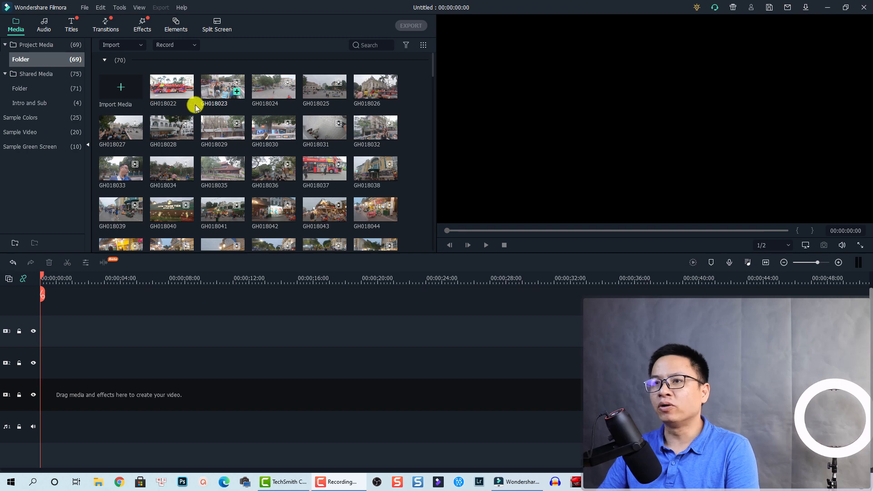
# Place GH018022 and GH018023 at the start of the first video track, keeping the project settings of 1920 x 1080 25fps
pyautogui.moveTo(162, 96)
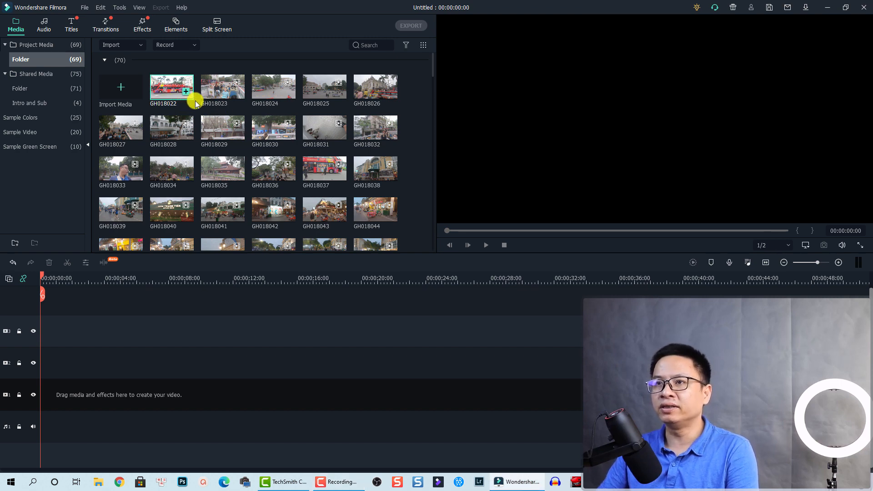
pyautogui.moveTo(216, 104)
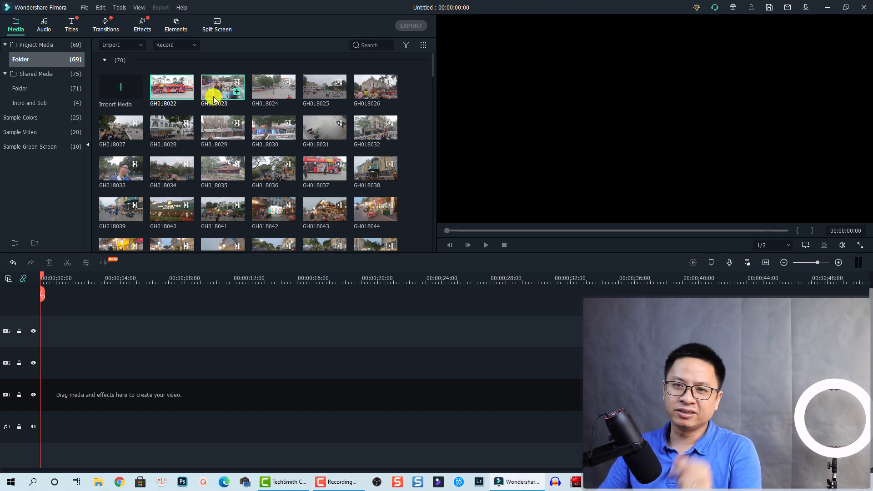
pyautogui.moveTo(214, 97); pyautogui.dragTo(71, 402)
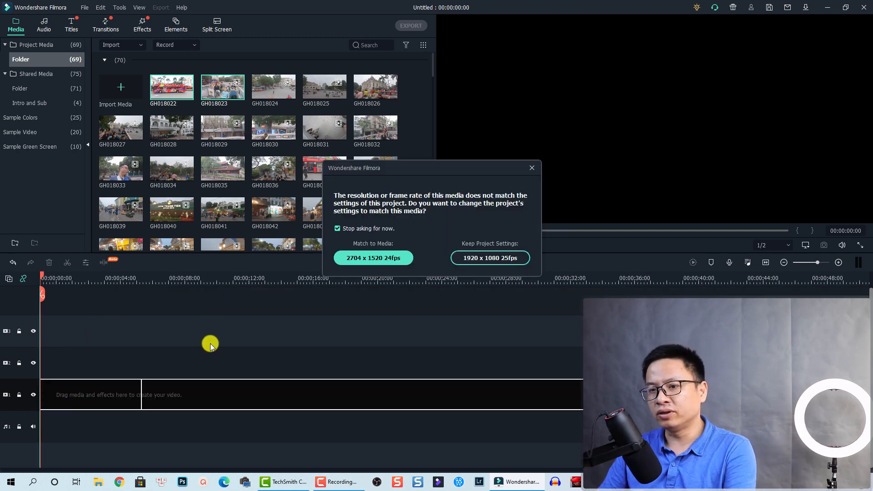
pyautogui.click(488, 259)
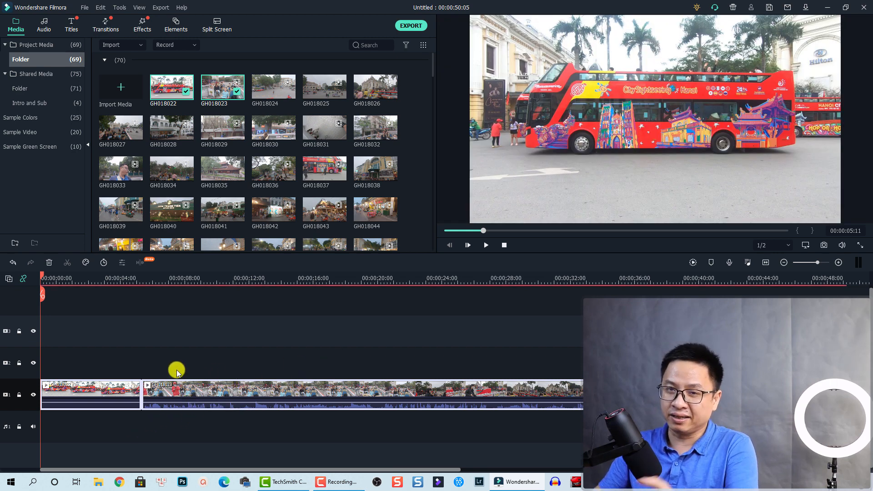
# Play back GH018022 and GH018023 from the start of the timeline to check smoothness, stopping at about 8 seconds
pyautogui.click(134, 361)
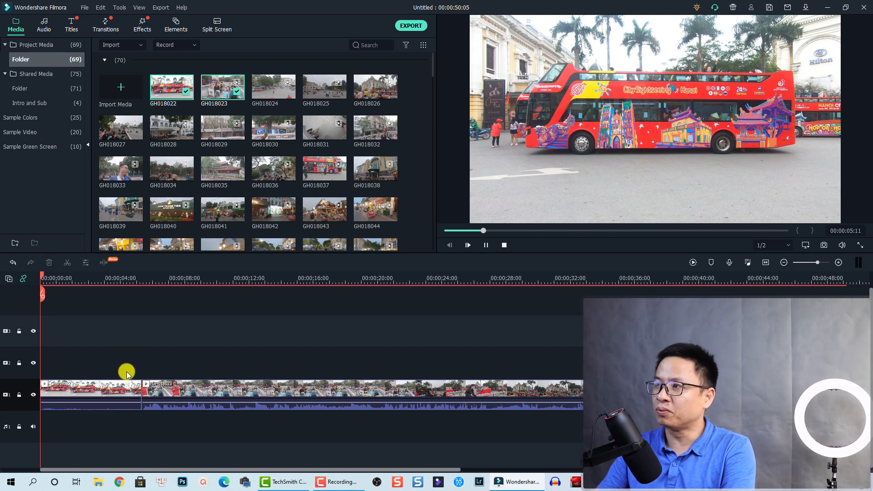
pyautogui.press('space')
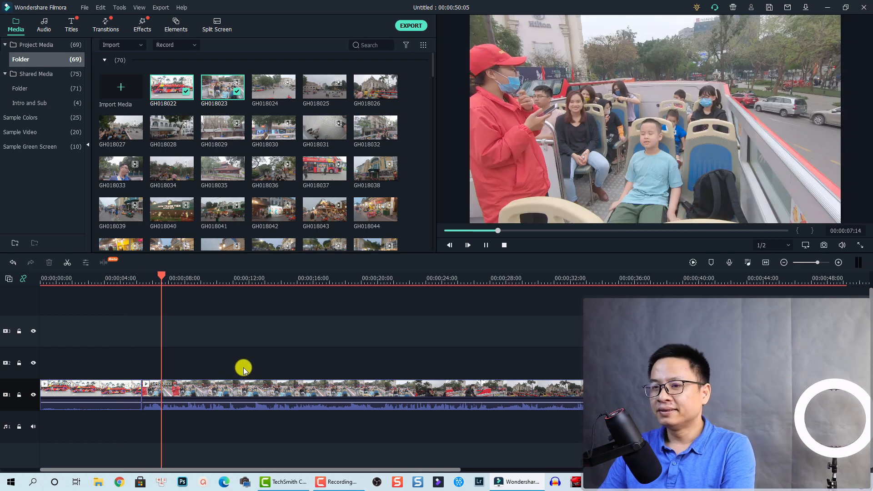
pyautogui.press('space')
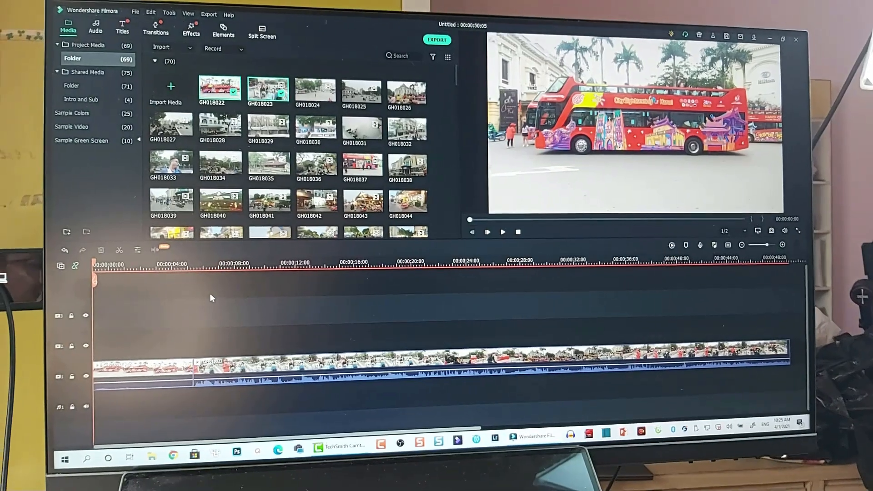
pyautogui.press('space')
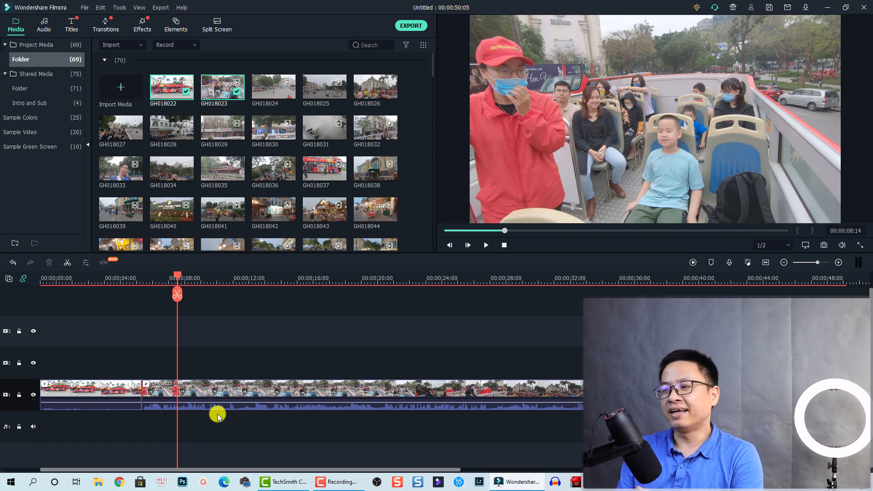
pyautogui.moveTo(304, 488)
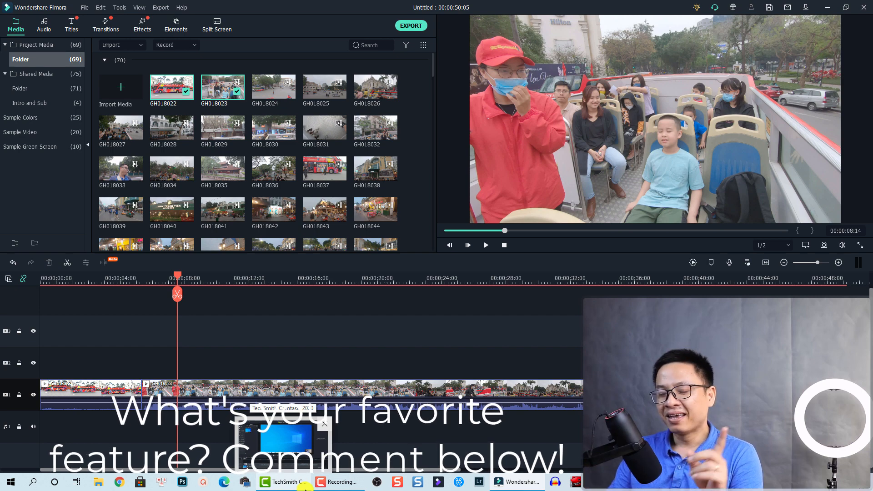
pyautogui.click(305, 489)
pyautogui.click(304, 489)
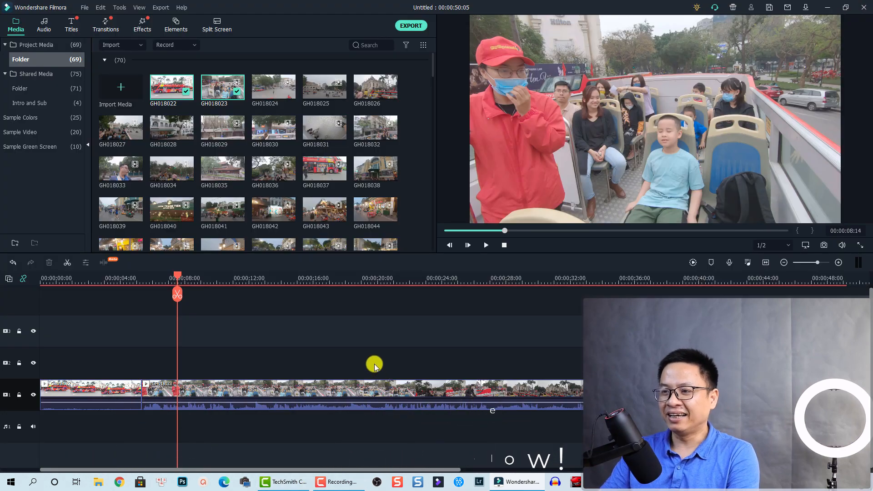
pyautogui.scroll(3, 307, 355)
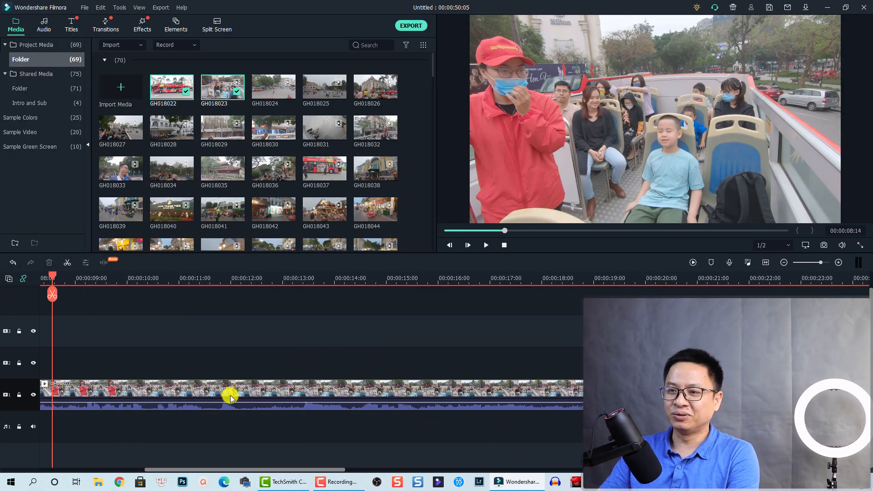
pyautogui.scroll(-3, 230, 397)
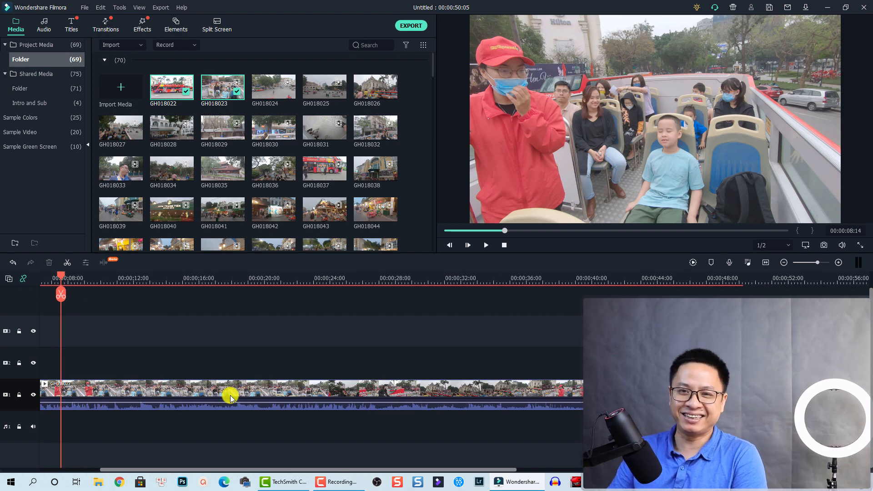